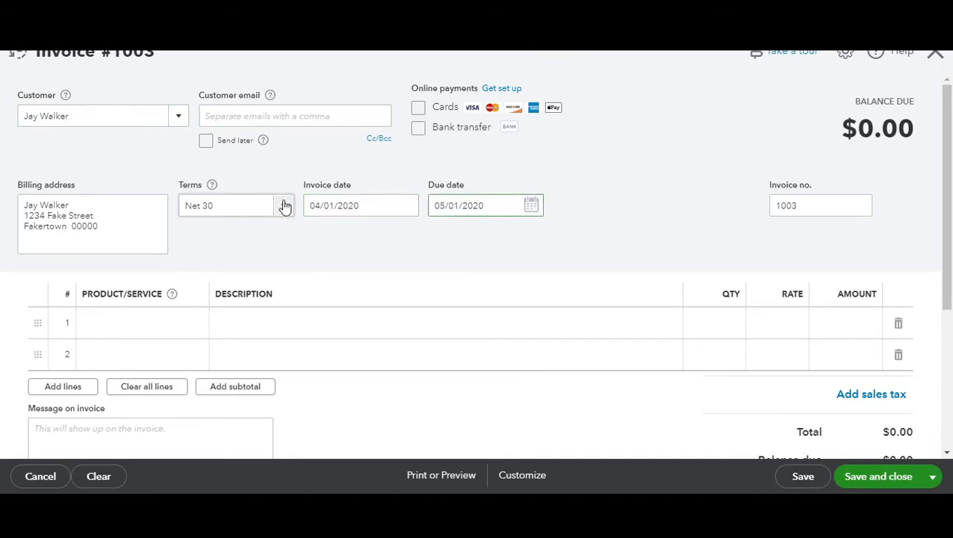
- Set the invoice terms to Net 10 and enter Awesome Services on line 1, described as "For the awesome services we provided to" plus the customer's name
click(284, 205)
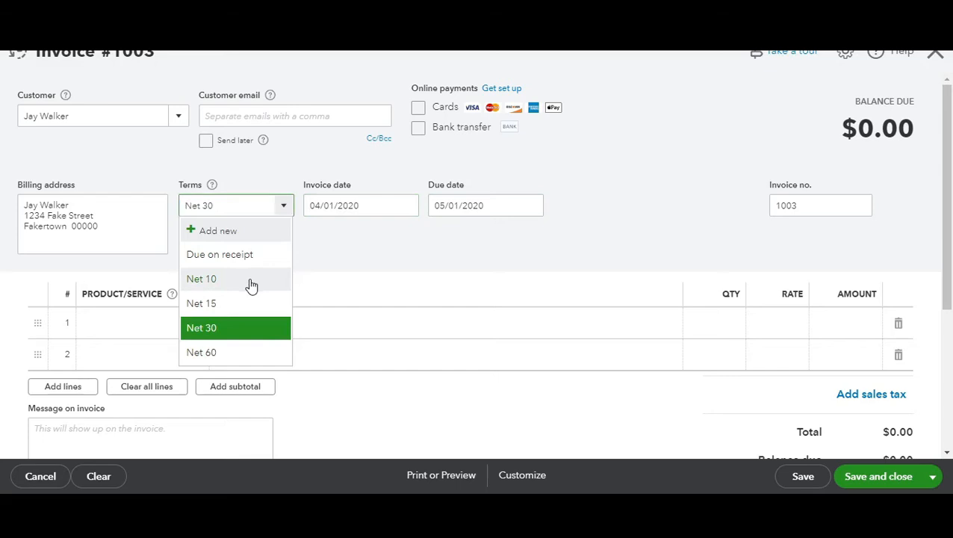
click(250, 282)
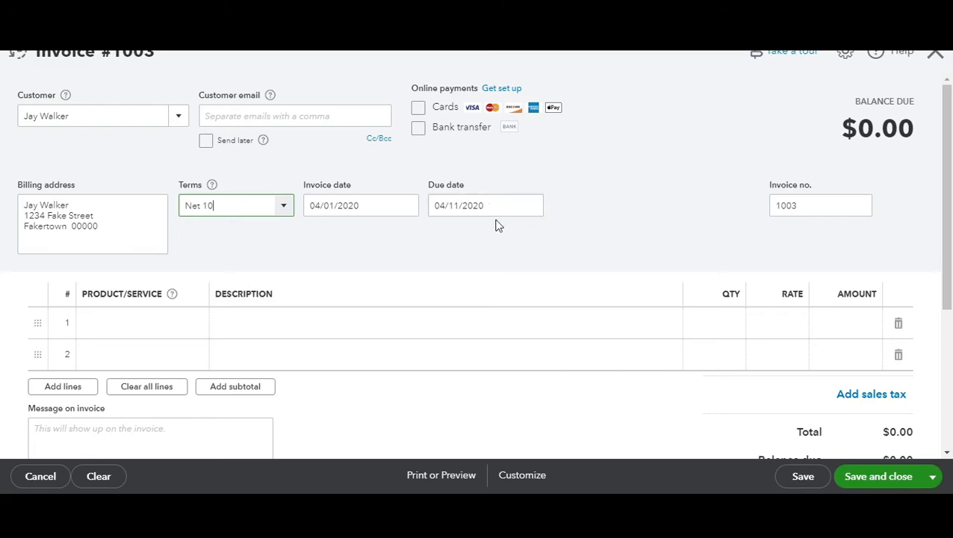
click(147, 327)
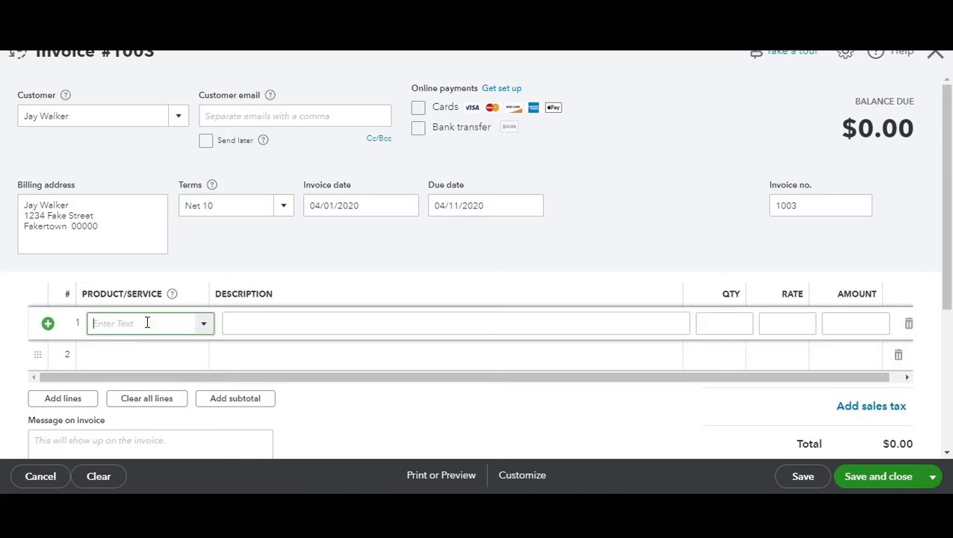
text(Aw)
key(Tab)
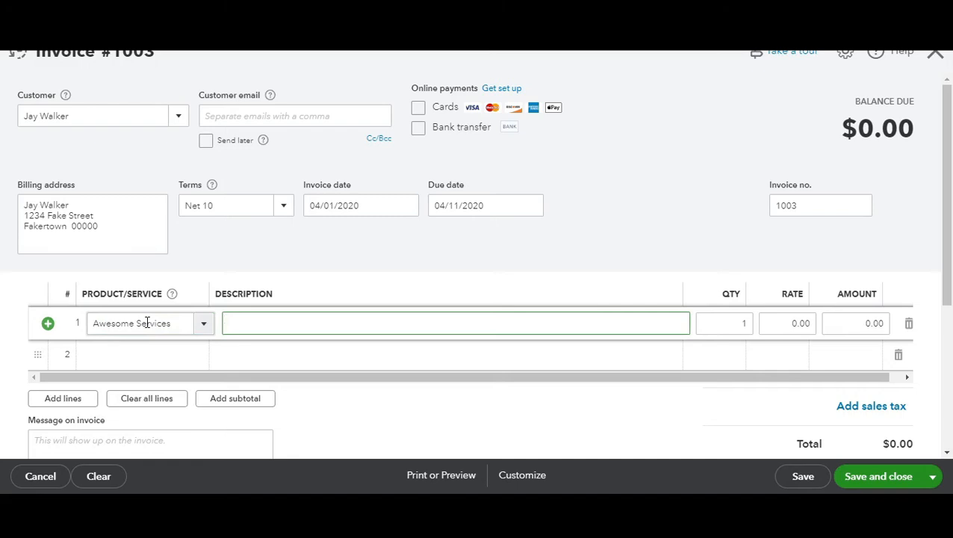
text(For the awesome services we provided to Mr. Walker)
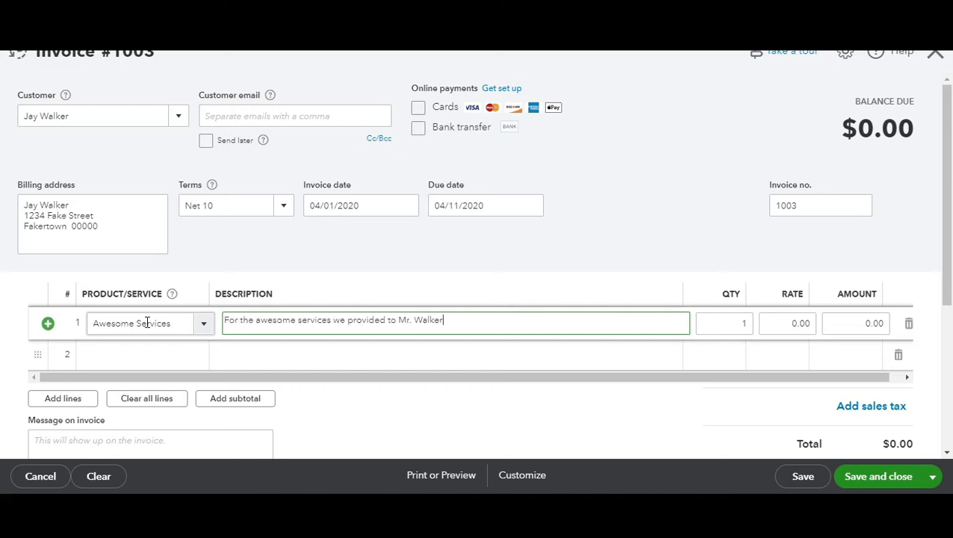
- Clear the line's quantity and rate, set its amount to 1000, and save and close the invoice
click(742, 323)
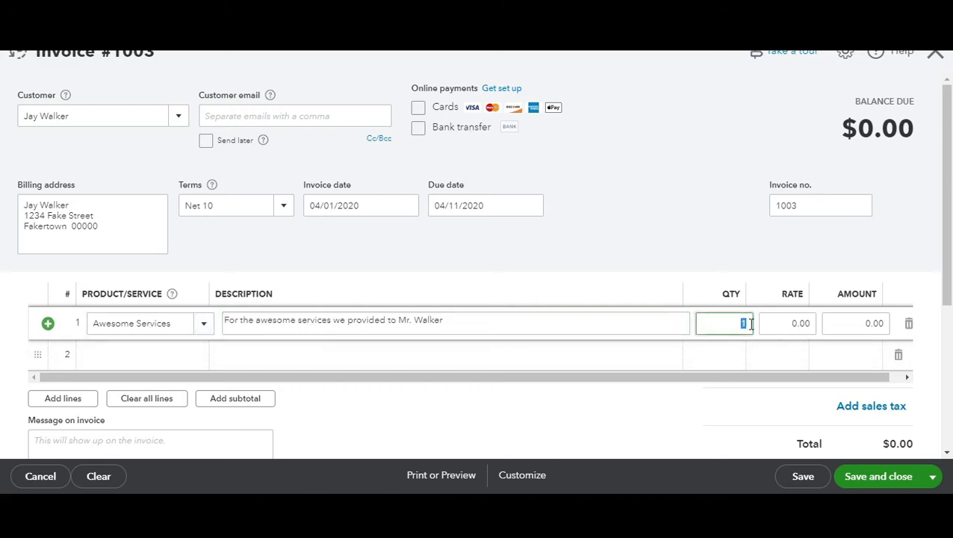
key(BackSpace)
click(770, 323)
key(BackSpace)
click(848, 321)
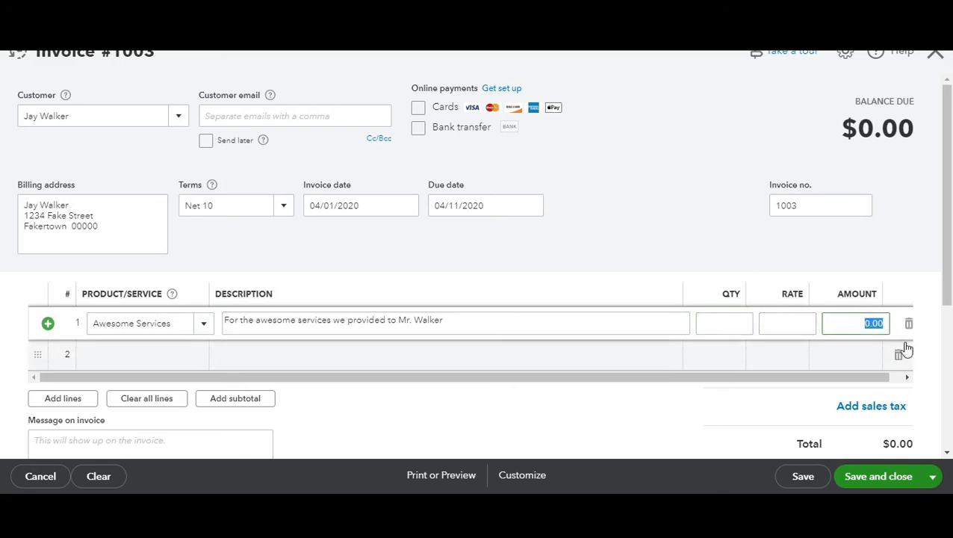
text(1000)
click(906, 349)
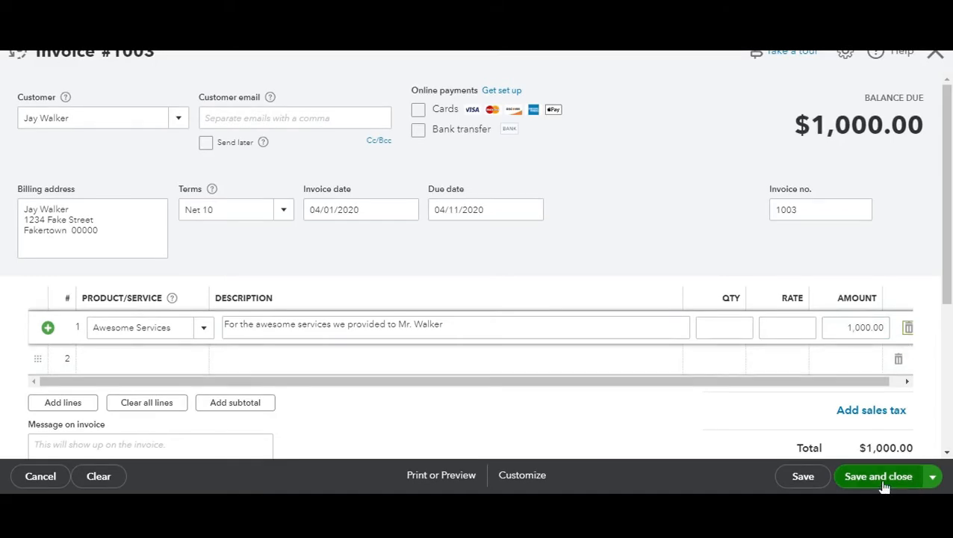
click(908, 483)
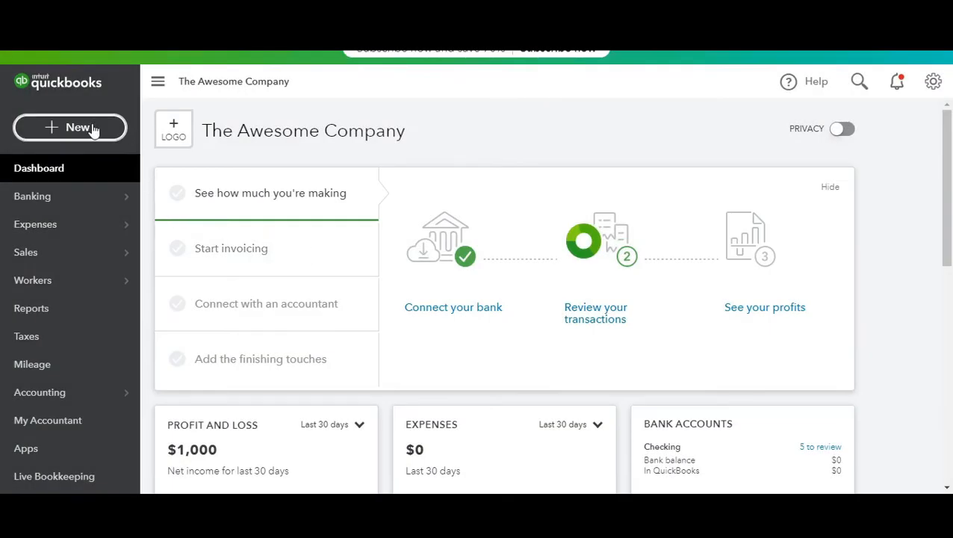
- Start a received payment for the customer just invoiced and date it 04/11/2020
click(93, 129)
click(80, 234)
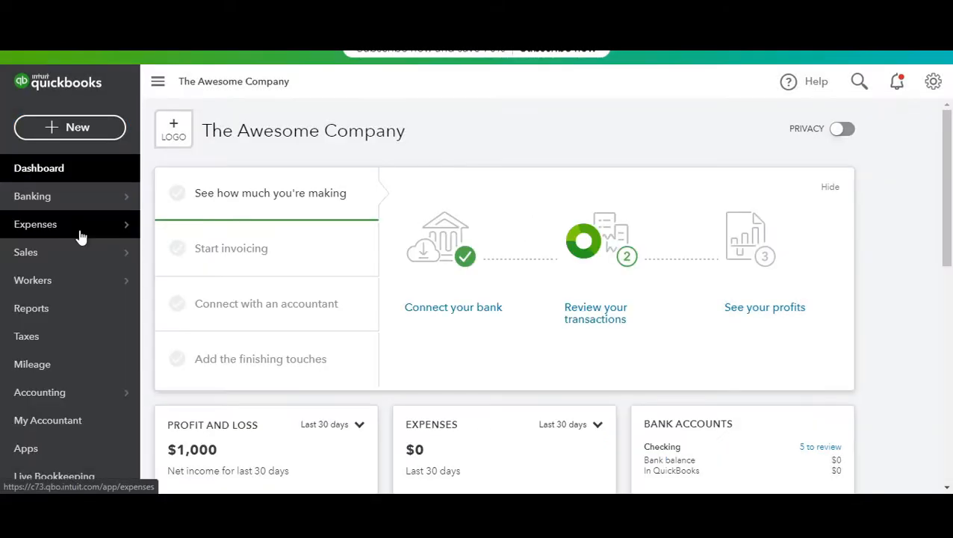
text(Jay Walker)
key(Tab)
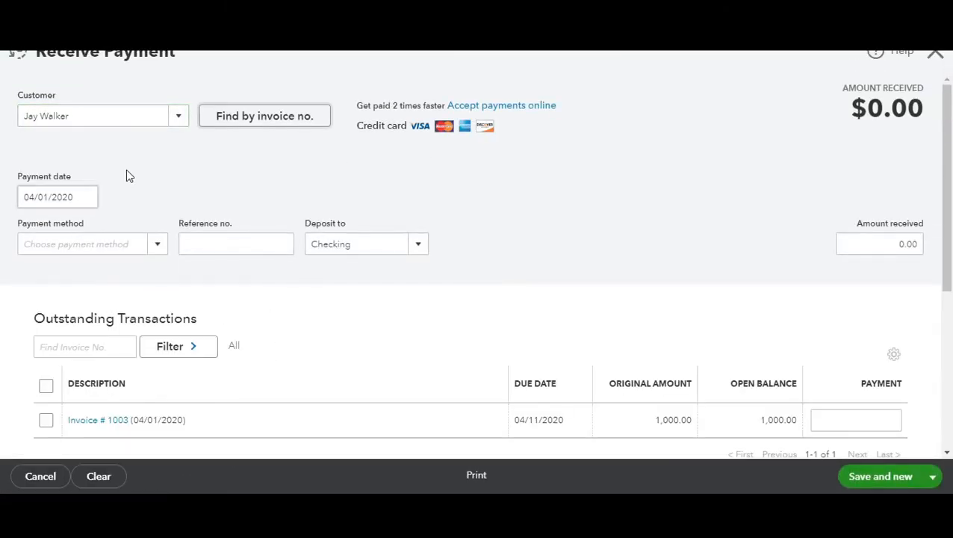
double_click(41, 198)
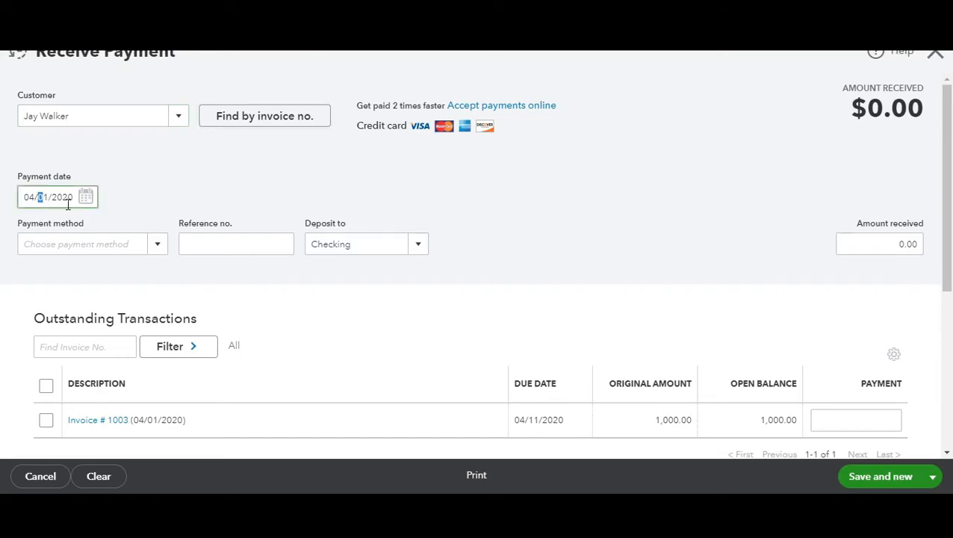
text(11)
key(Tab)
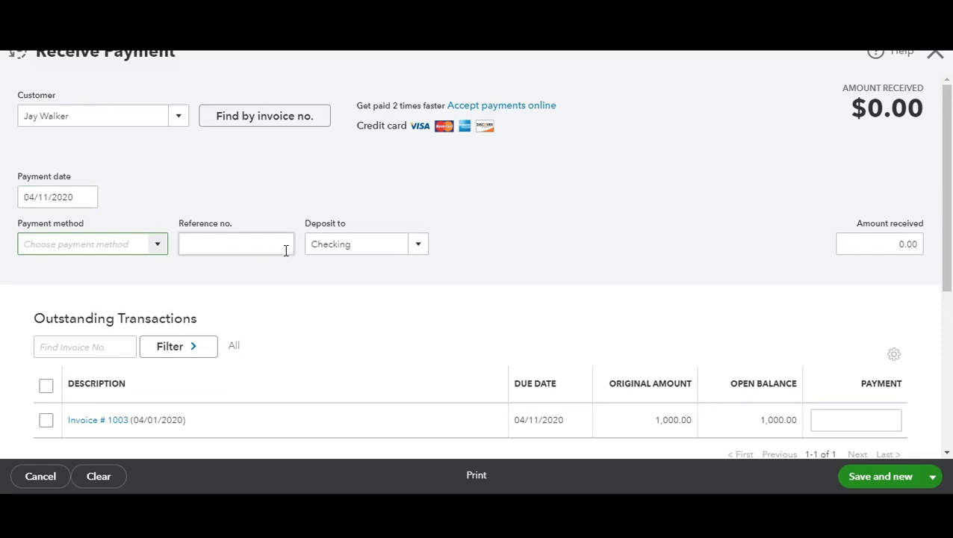
- Set the payment method to Check, the reference number to 123, and the deposit account to Undeposited Funds
text(Ch)
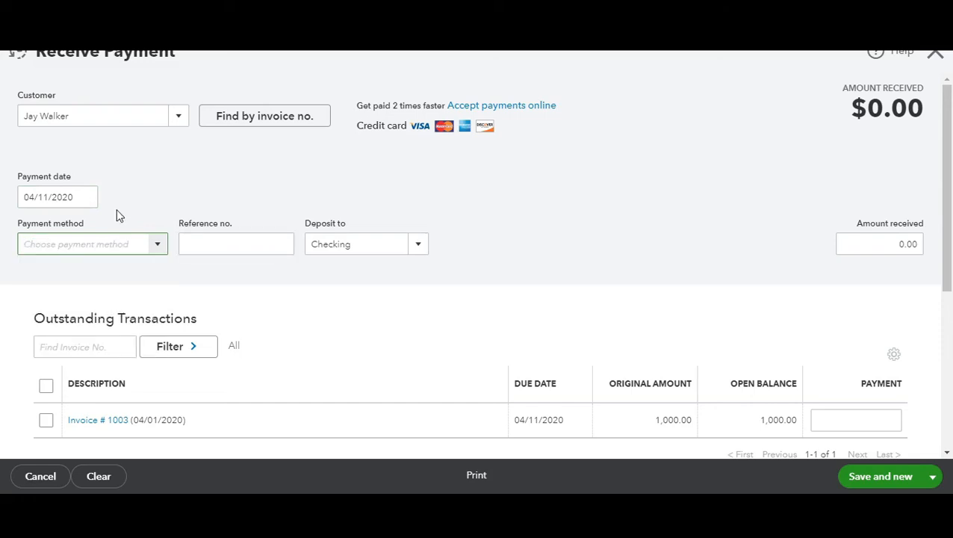
text(Ch)
key(Tab)
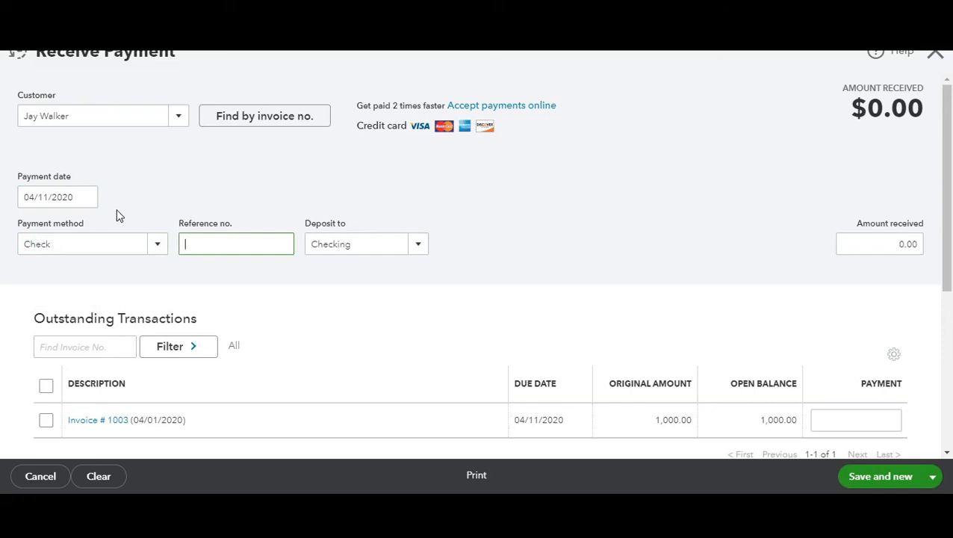
text(789)
key(BackSpace)
key(BackSpace)
key(BackSpace)
text(123)
click(416, 244)
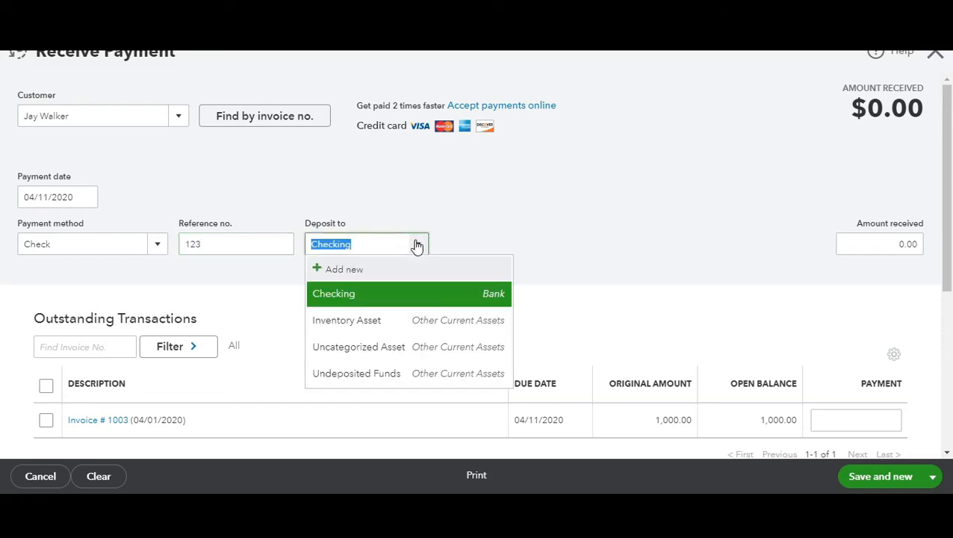
click(393, 375)
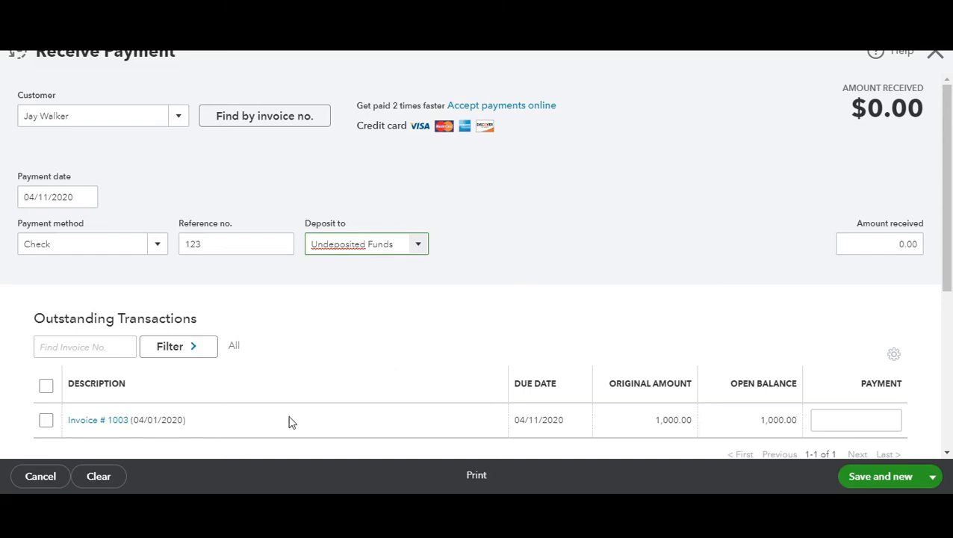
- Apply the payment to the customer's outstanding invoice, and save and close it
click(46, 421)
scroll(48, 422, down, 3)
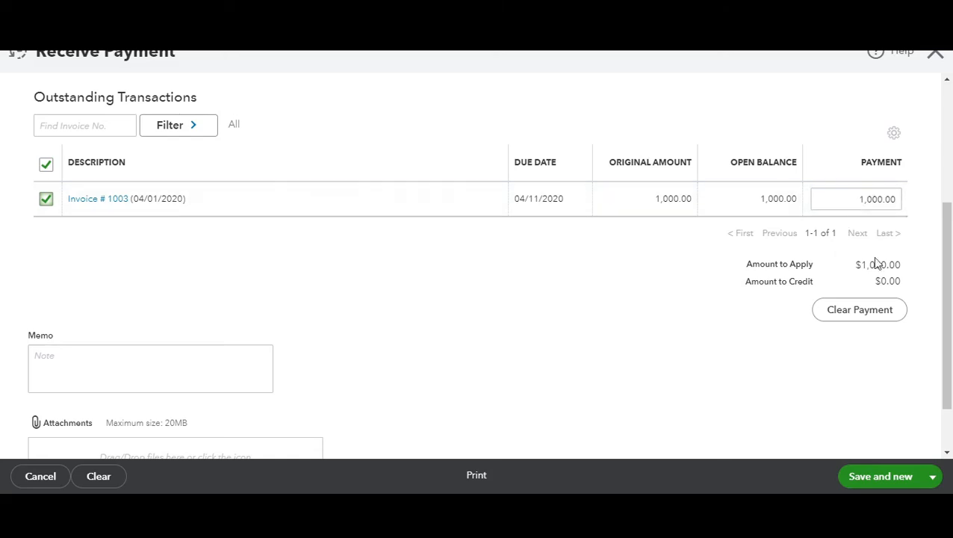
click(935, 478)
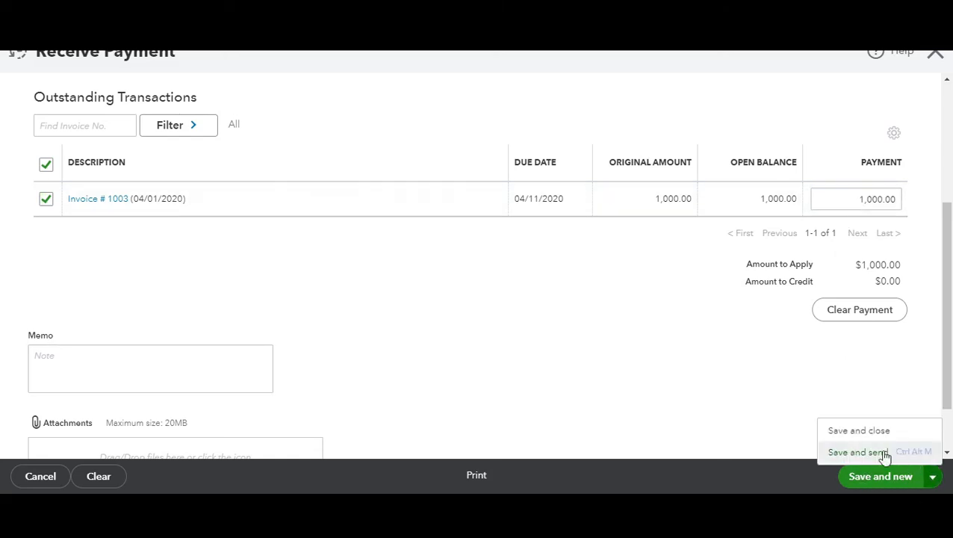
click(869, 431)
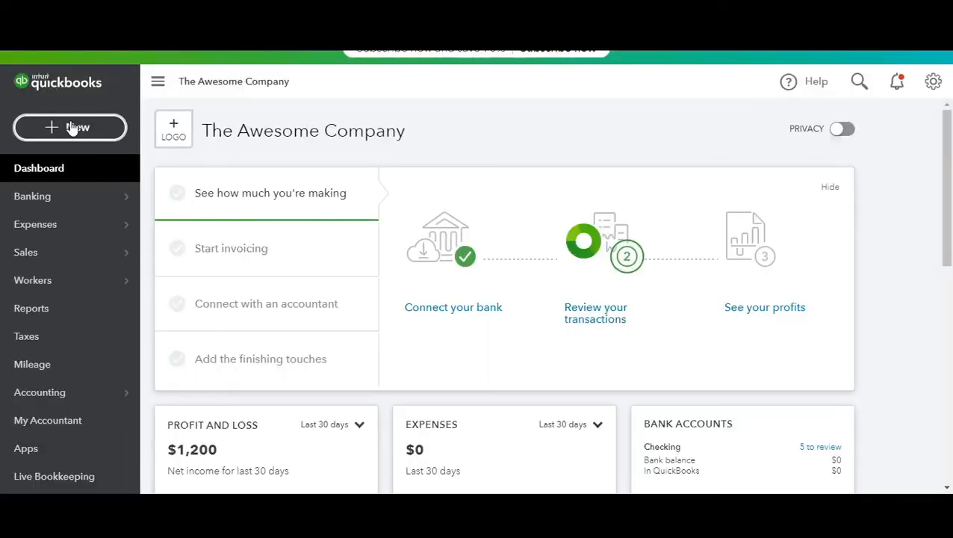
- Create a new sales receipt for the existing customer whose name begins with "Sa"
click(87, 130)
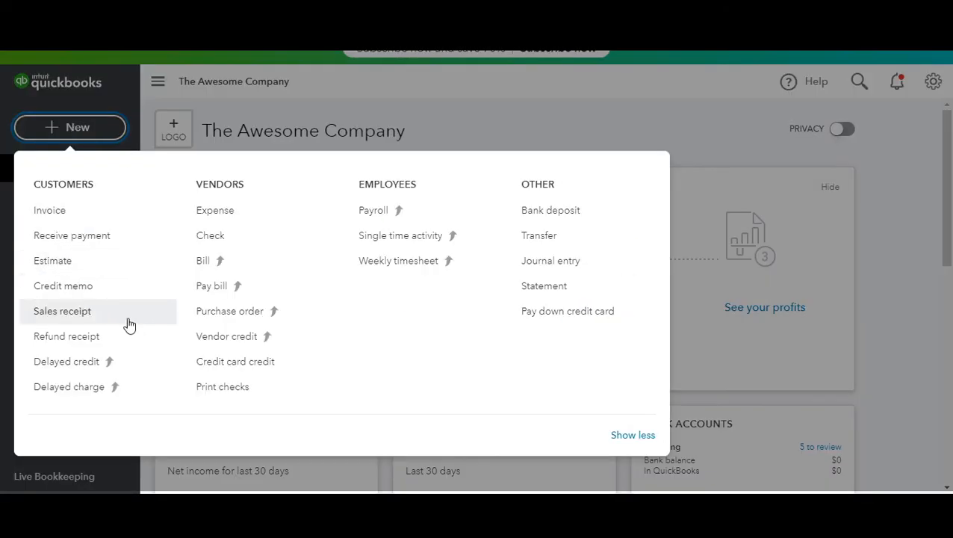
click(79, 314)
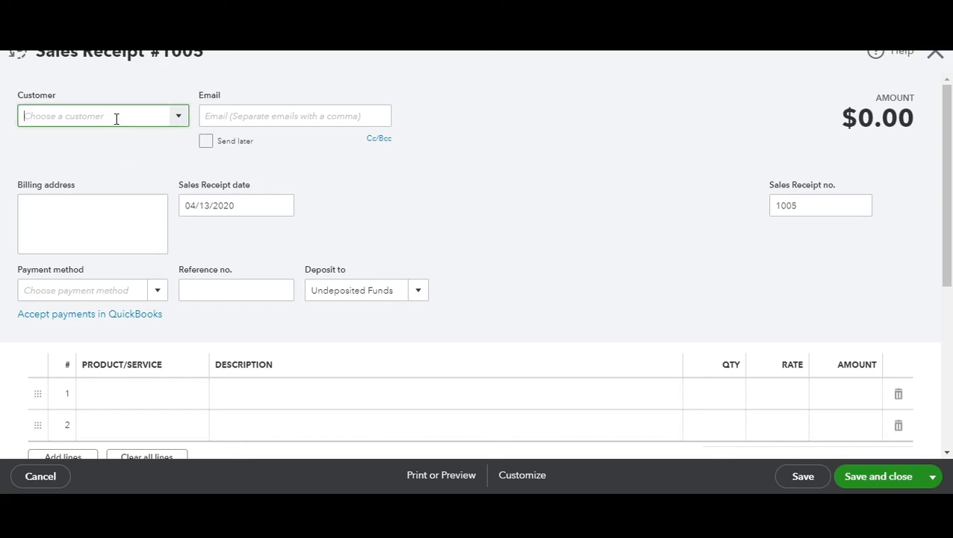
text(Sa)
key(Tab)
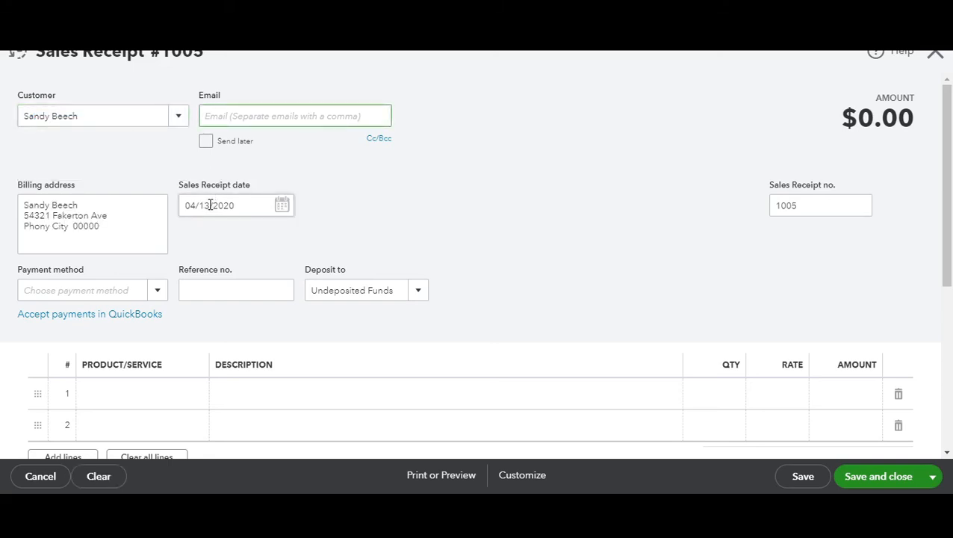
- Set the sales receipt's payment method to Cash
click(107, 290)
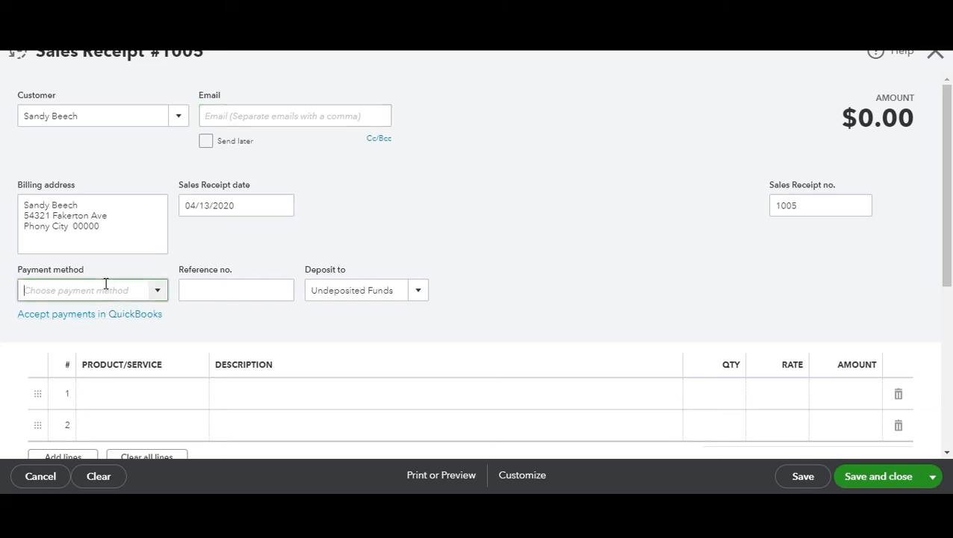
text(Cash)
key(BackSpace)
key(BackSpace)
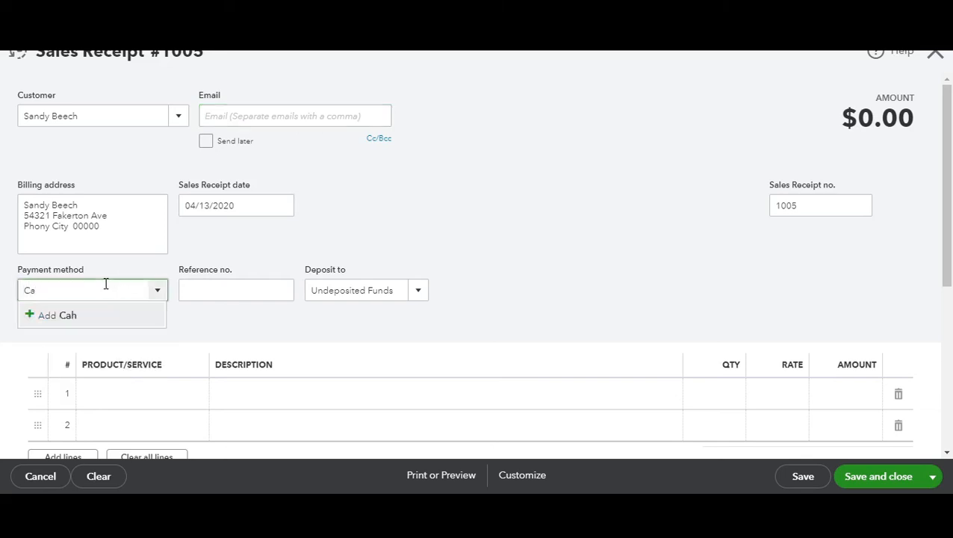
text(s)
key(Tab)
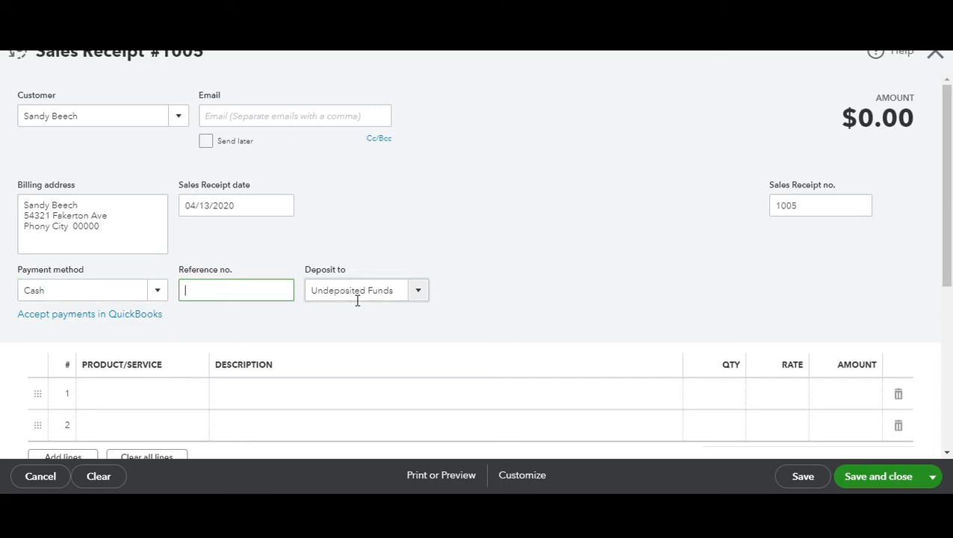
- Enter Awesome Services on line 1, described as "For slightly less awesome services we provided to" plus the customer's name
click(176, 400)
text(aw)
key(Tab)
text(For slightly less awesome services we provided to Ms. Beech)
- Clear the line's quantity and rate, set its amount to 200, and save and close the sales receipt
key(Tab)
key(BackSpace)
key(Tab)
key(BackSpace)
key(Tab)
text(200)
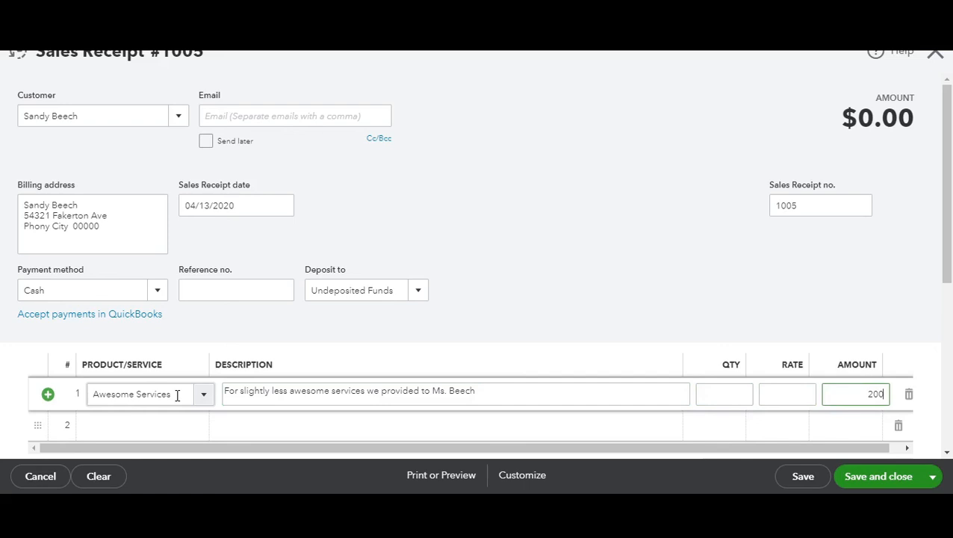
key(Tab)
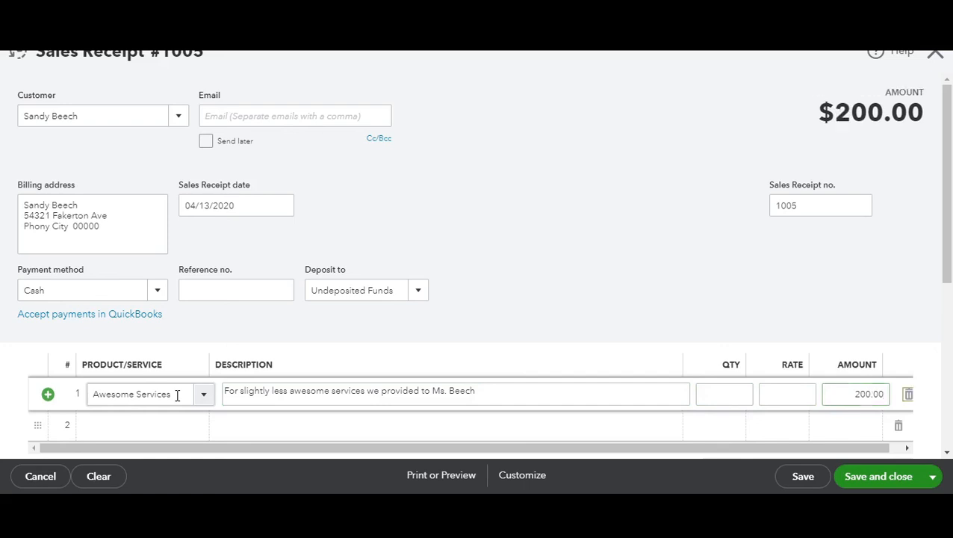
click(874, 476)
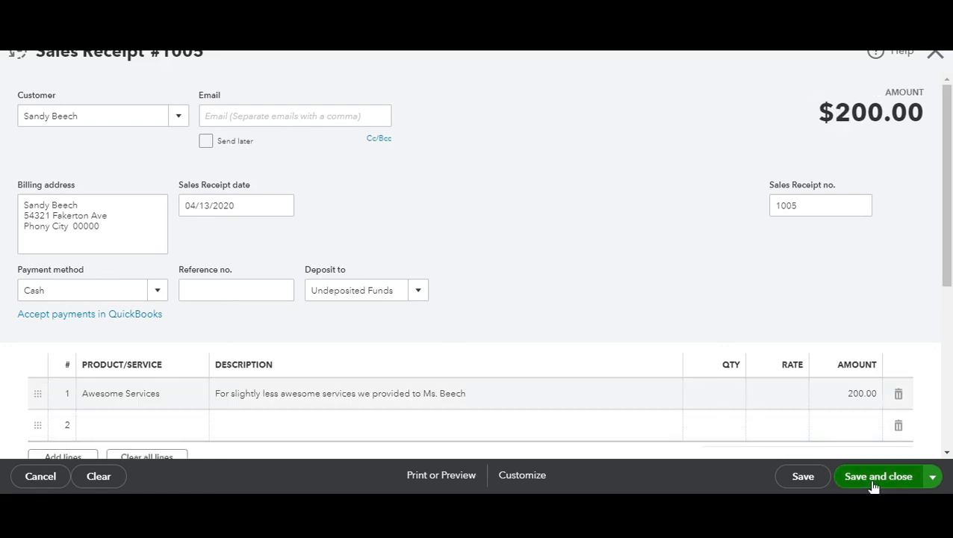